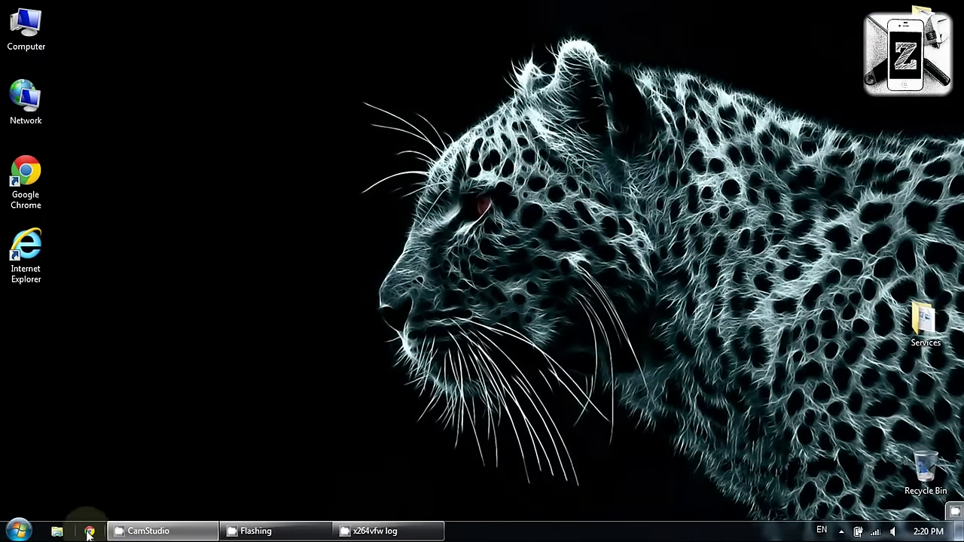
Step: Open Google Chrome and search the web for "sony pc companion"
click(89, 531)
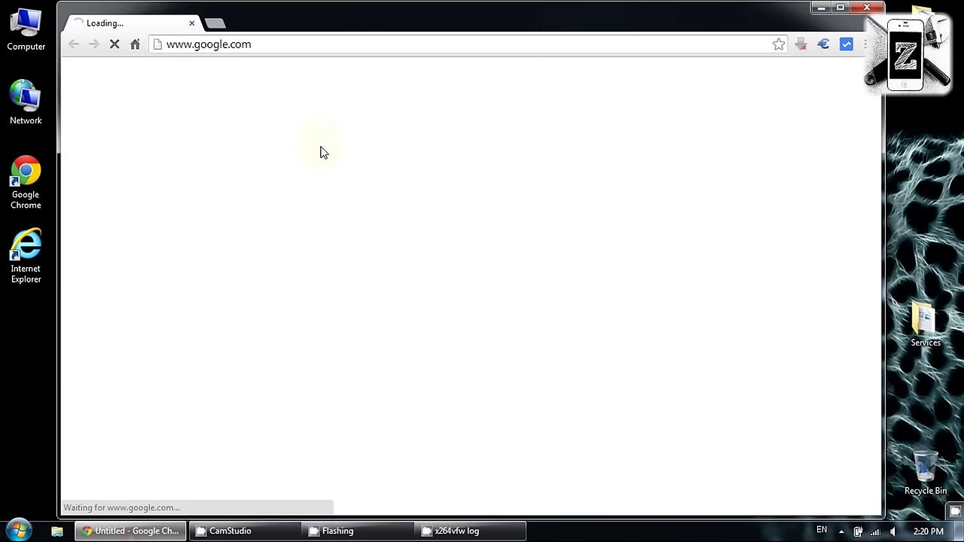
text(son)
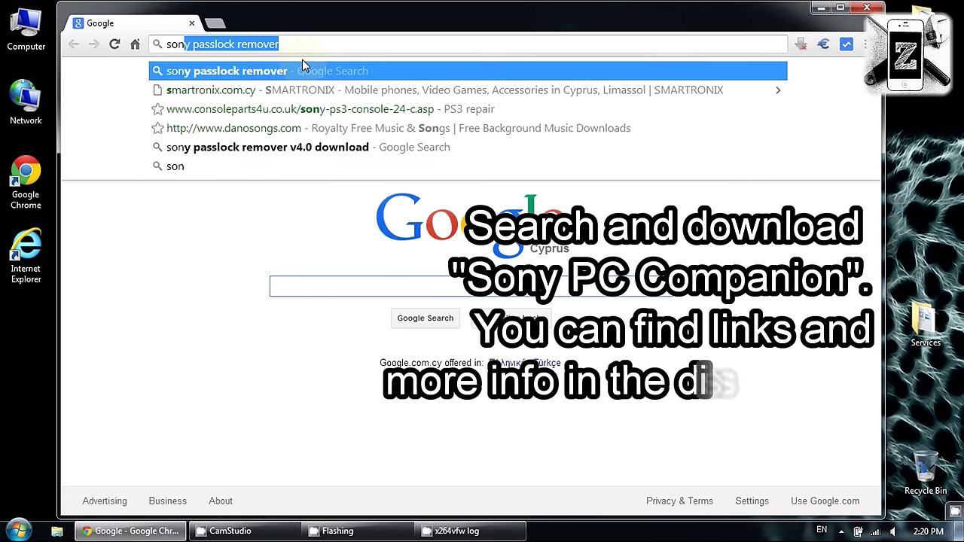
text(y pc comp)
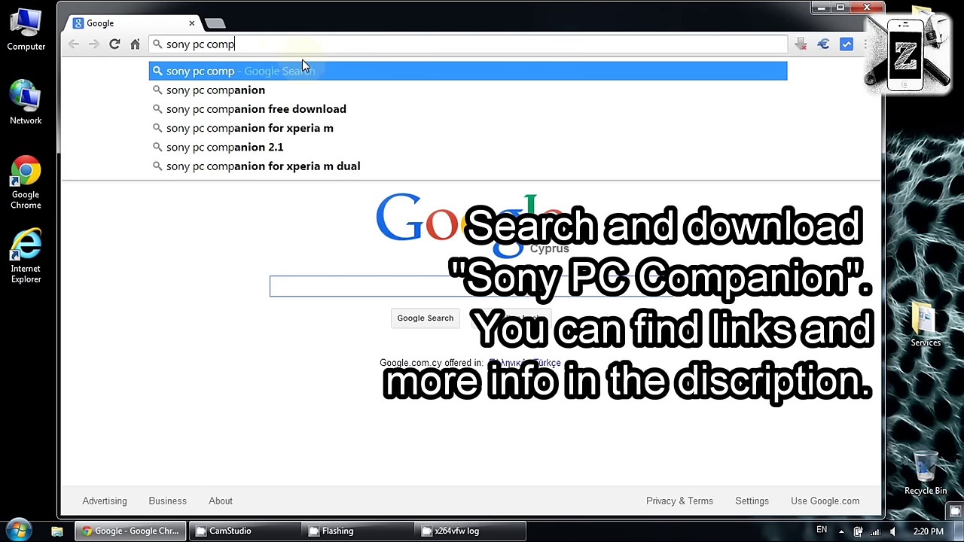
text(anion)
key(Return)
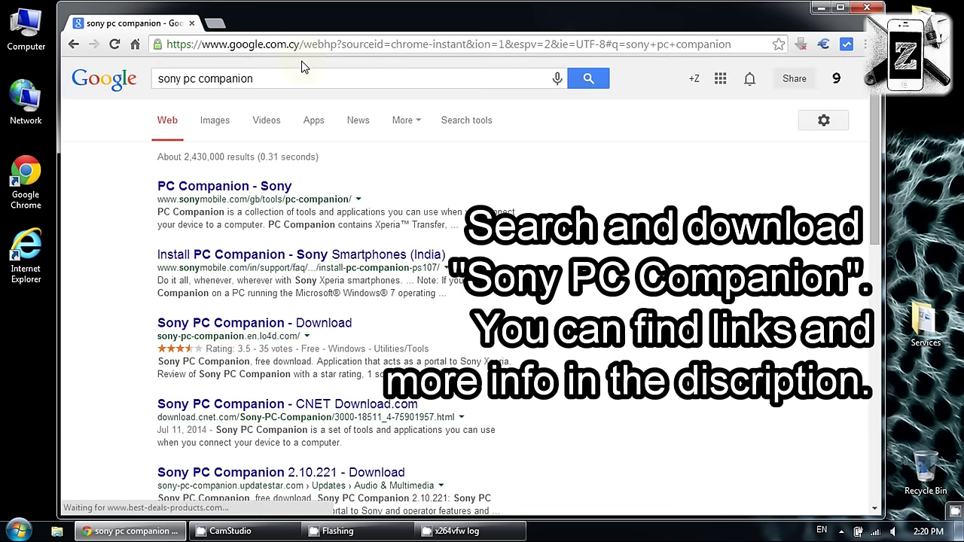
Step: Download the PC Companion installer from the PC Companion page on sonymobile.com
click(236, 194)
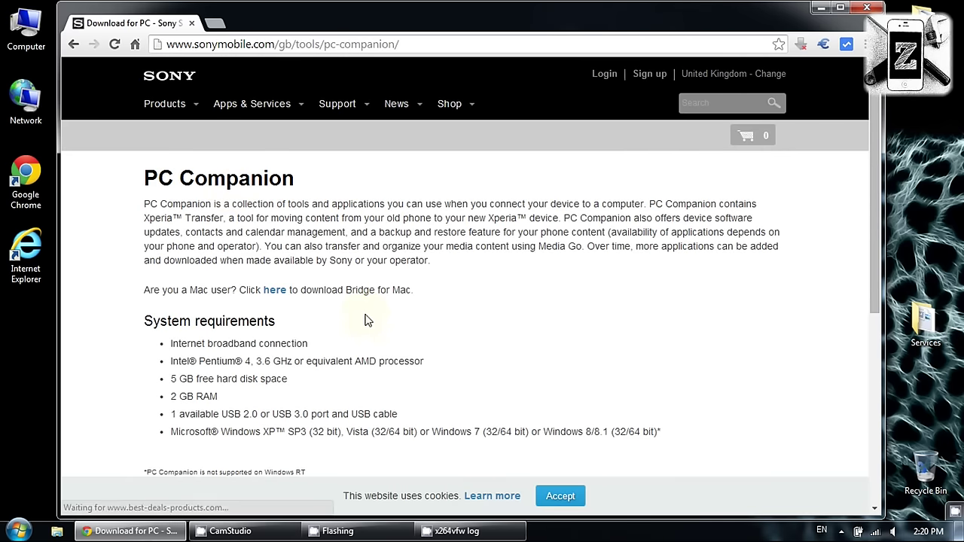
scroll(367, 319, down, 4)
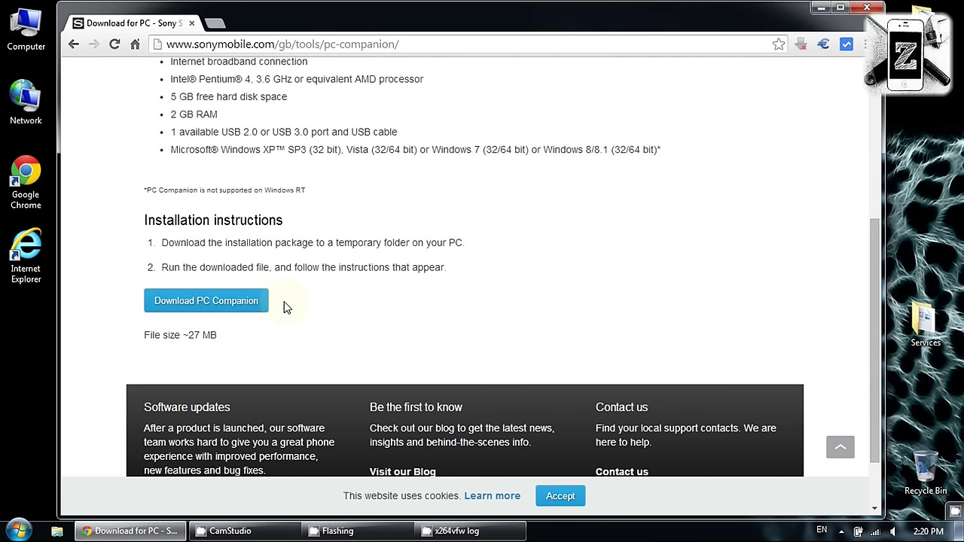
click(242, 303)
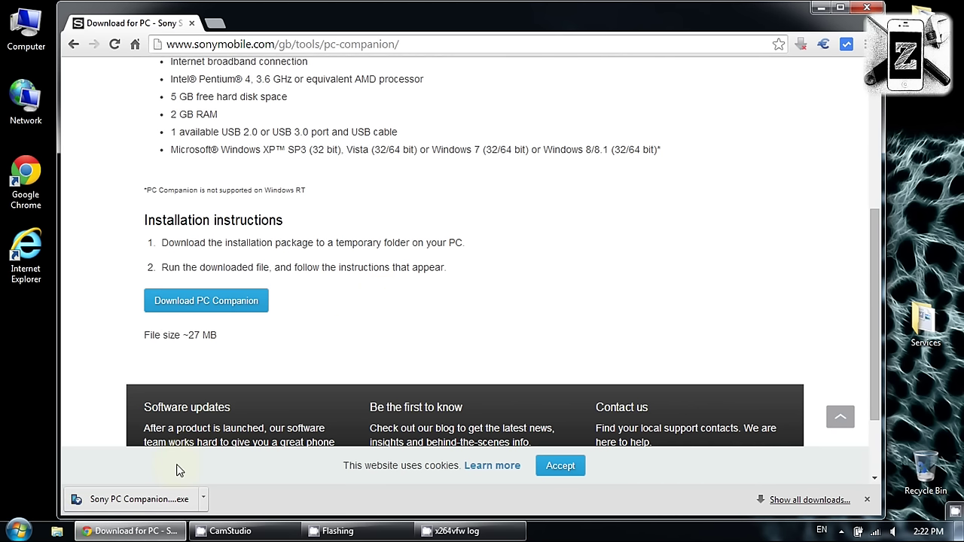
Step: Install Sony PC Companion in English (United States), accepting the license agreement and skipping the welcome introduction
click(147, 502)
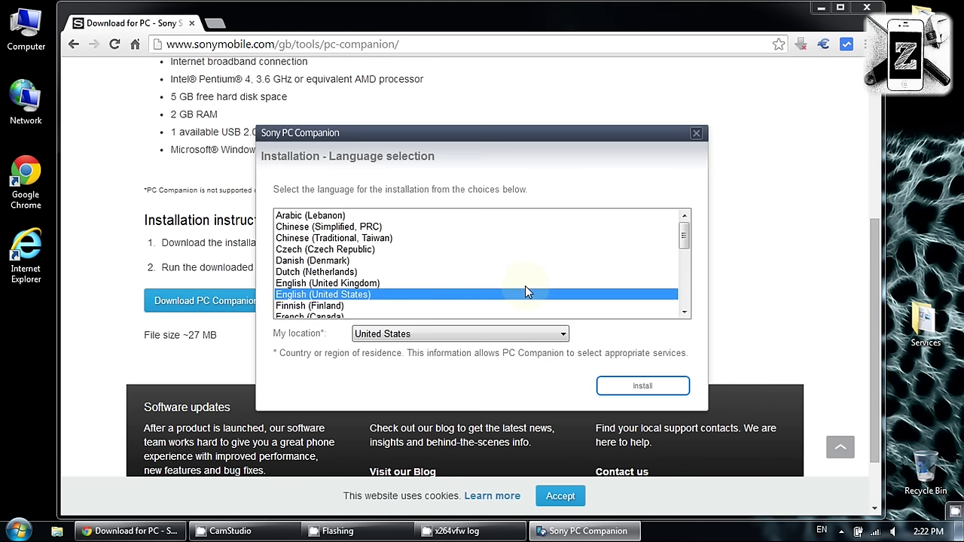
click(644, 386)
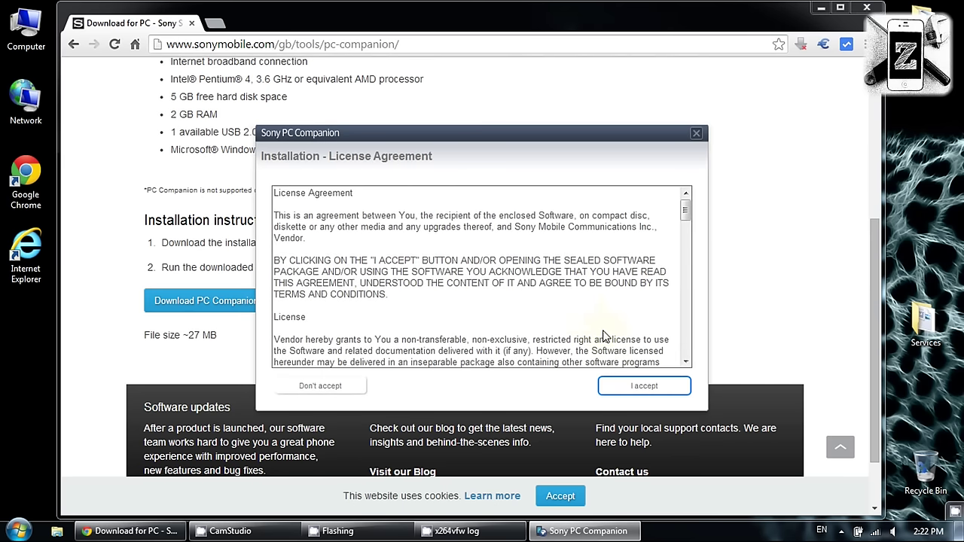
click(639, 389)
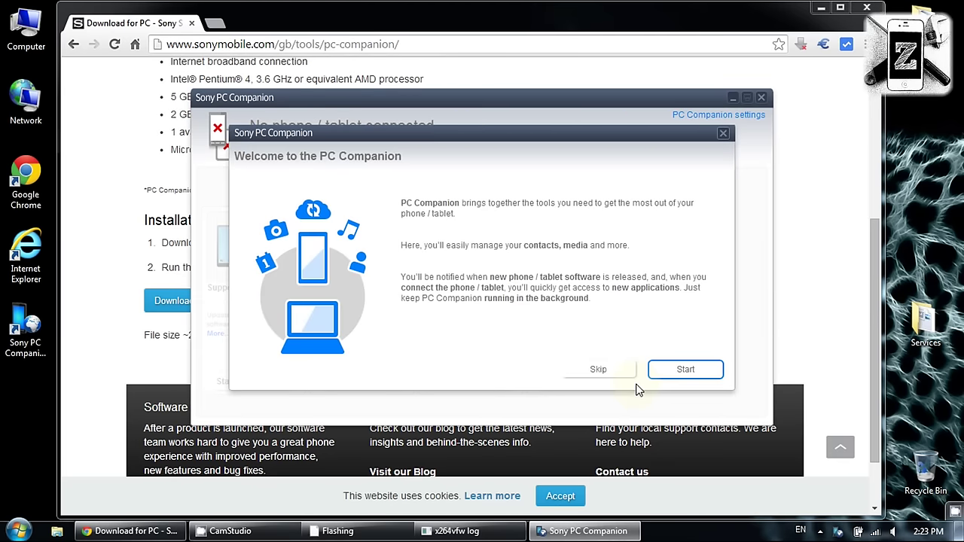
click(612, 373)
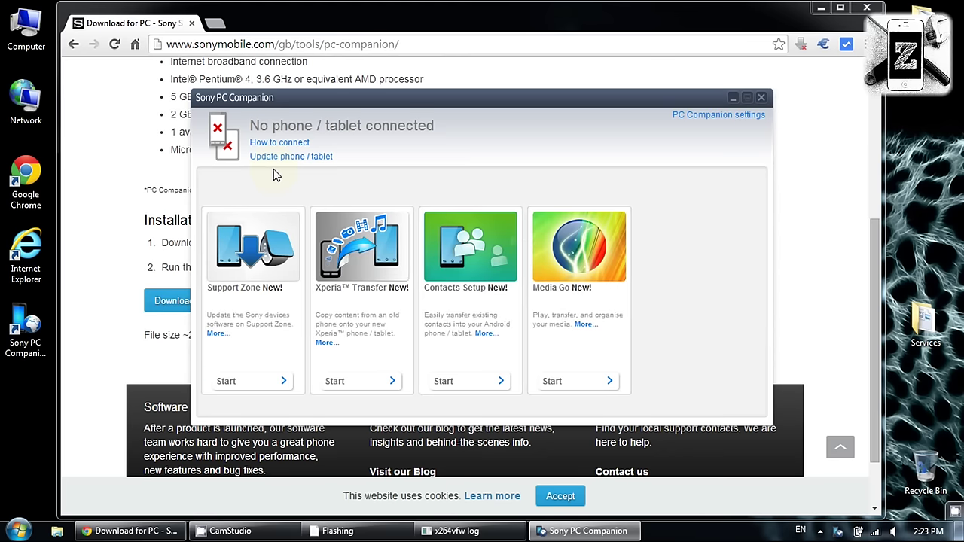
Step: Start the phone / tablet repair from the Support Zone's software update, with the browser window minimized
click(239, 382)
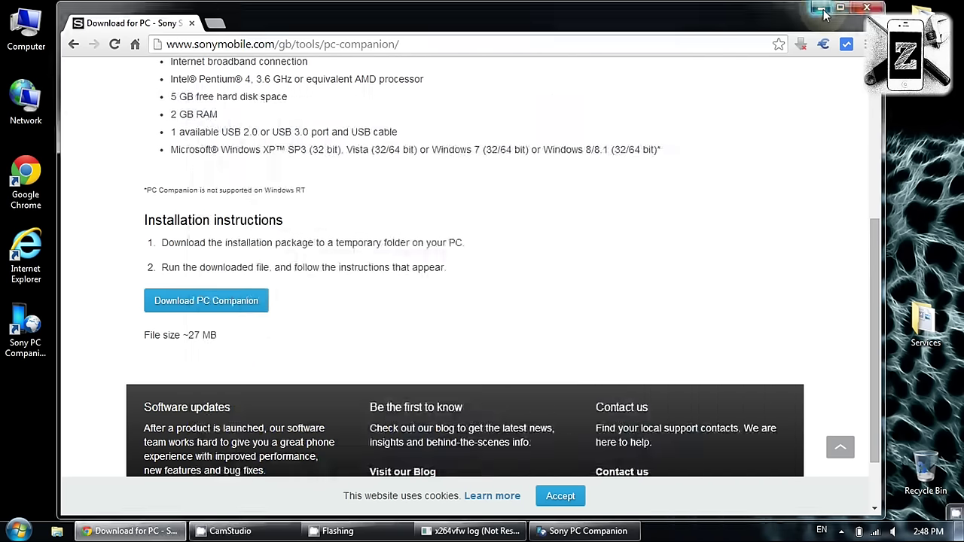
click(821, 9)
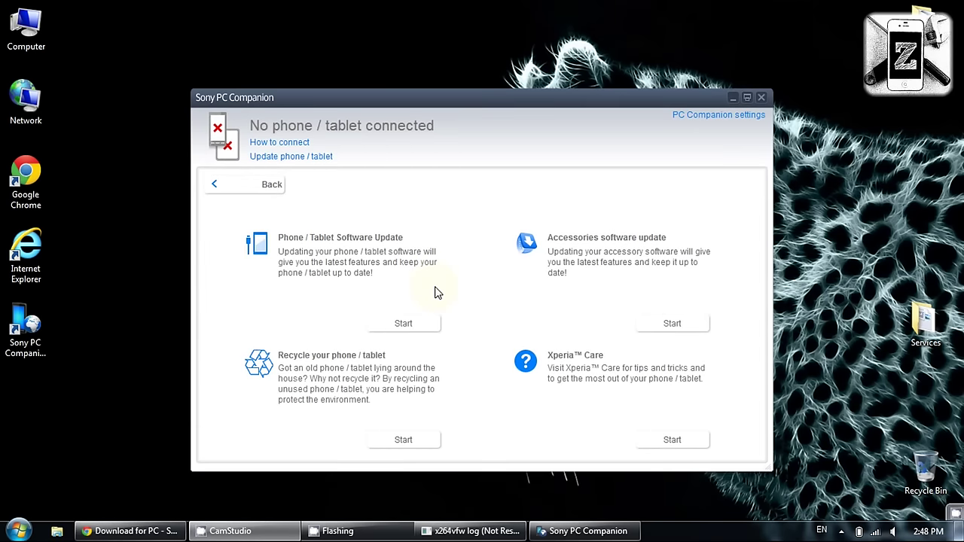
click(414, 322)
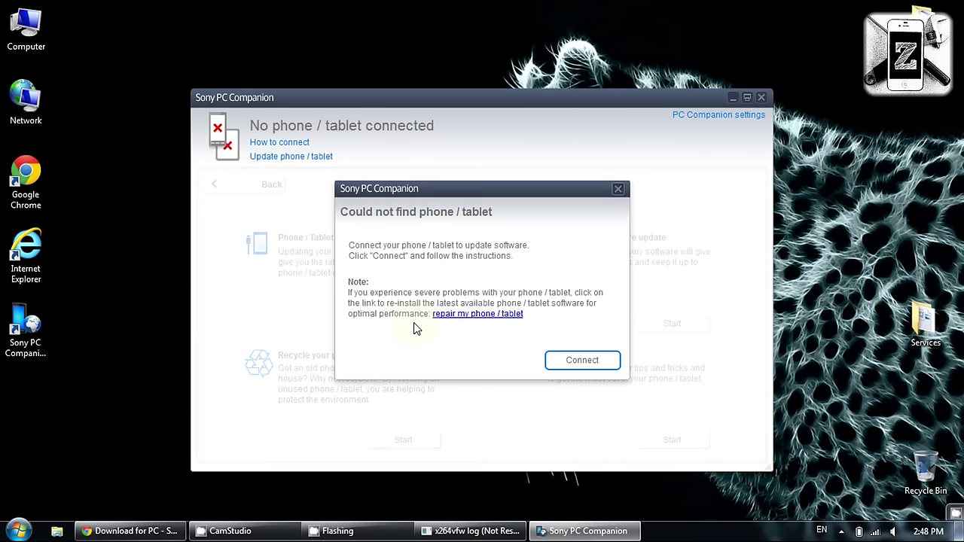
click(460, 315)
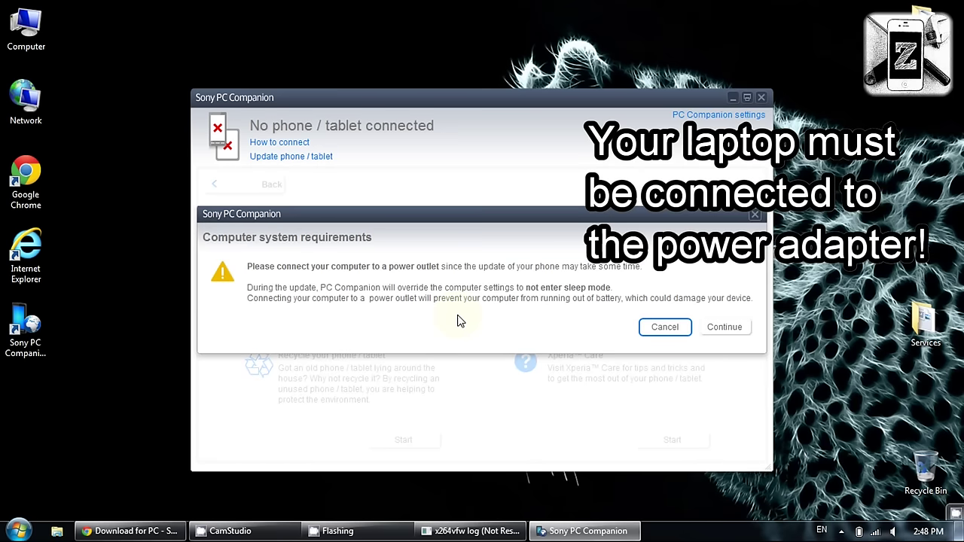
Step: Continue past the power outlet notice and acknowledge that personal data will be lost during the update
click(708, 328)
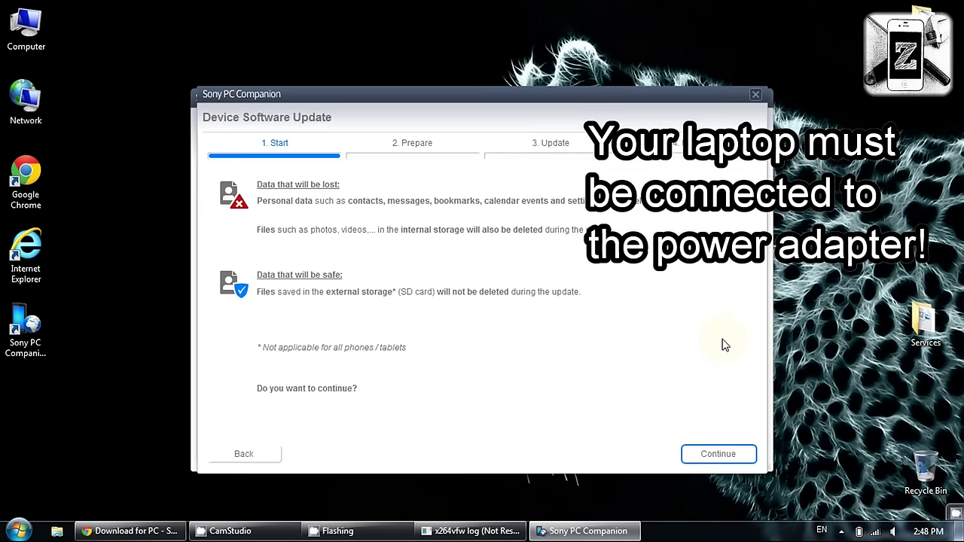
click(719, 454)
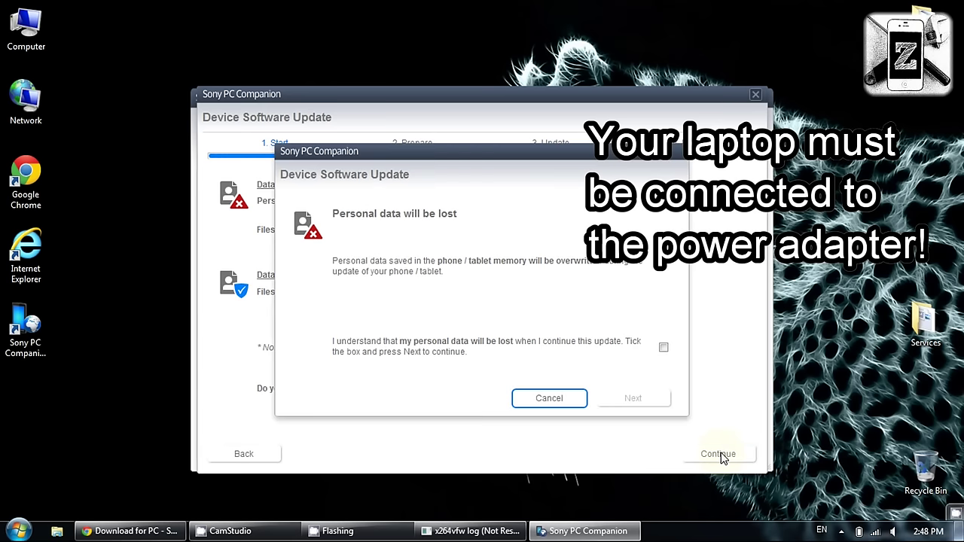
click(665, 349)
click(648, 399)
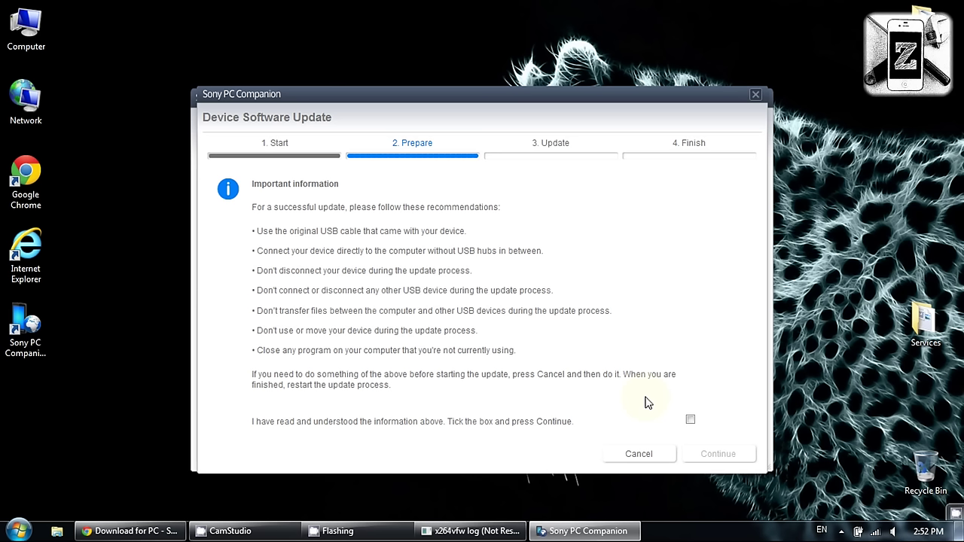
Step: Confirm the important update information and the 80% battery level requirement as read and understood
click(691, 421)
click(708, 453)
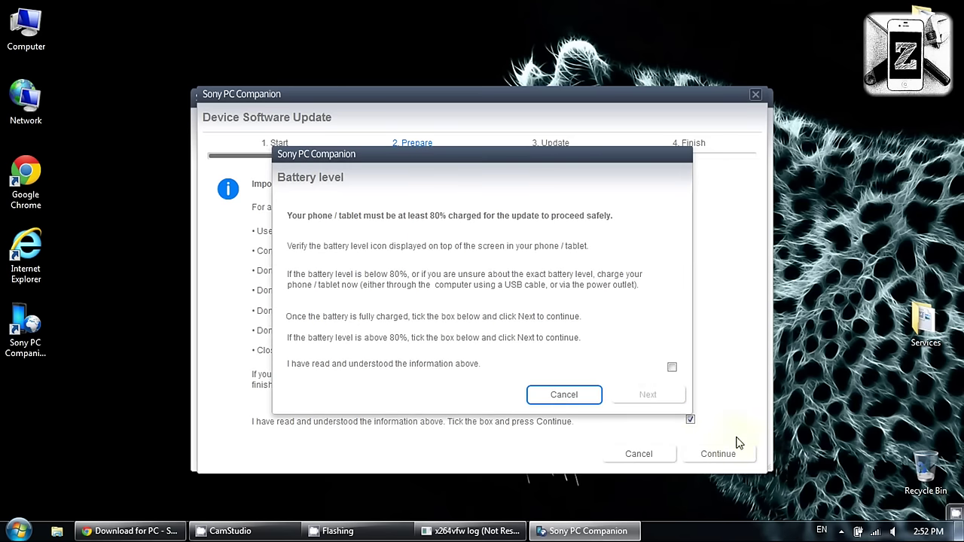
click(672, 368)
click(662, 399)
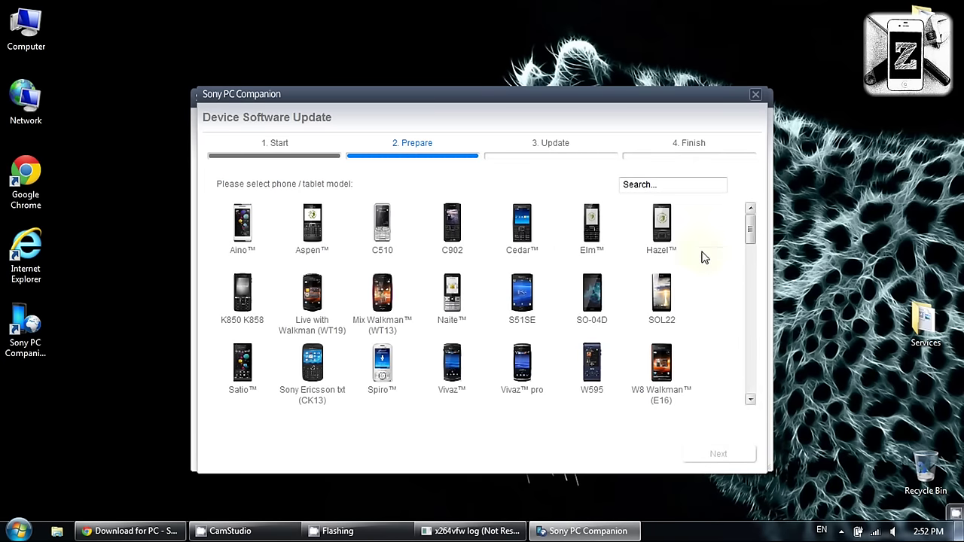
Step: Search the phone / tablet models for "Z1" and proceed with Xperia Z1 as the device to update
click(682, 194)
text(Z1)
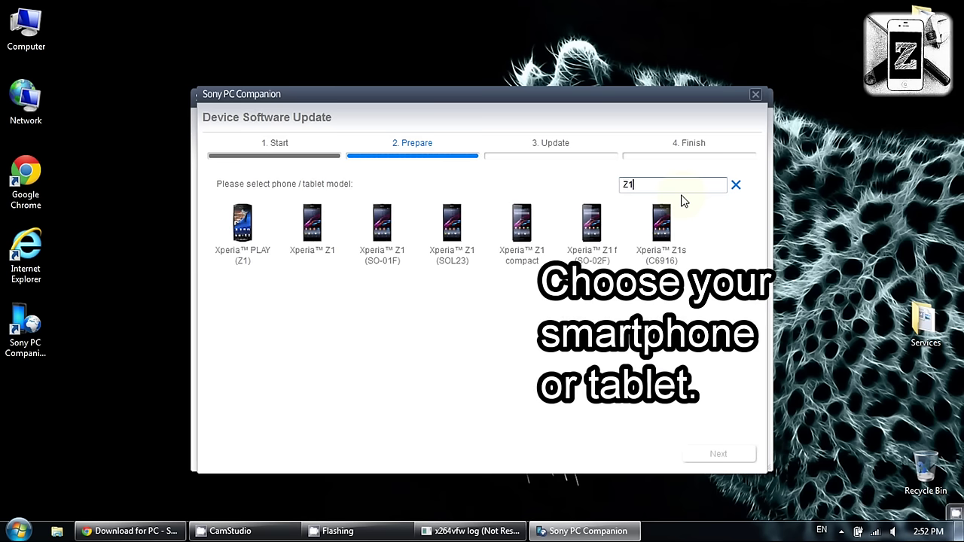
click(319, 241)
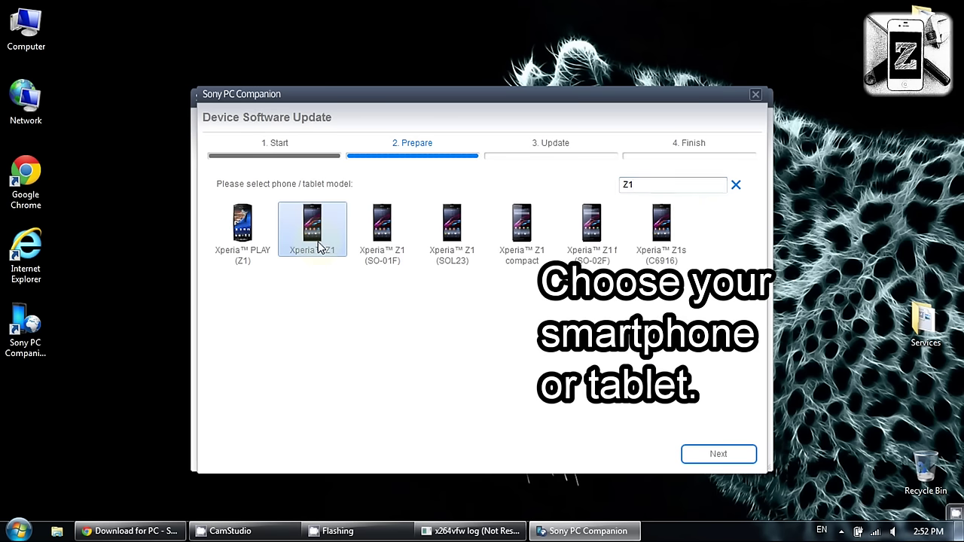
click(716, 454)
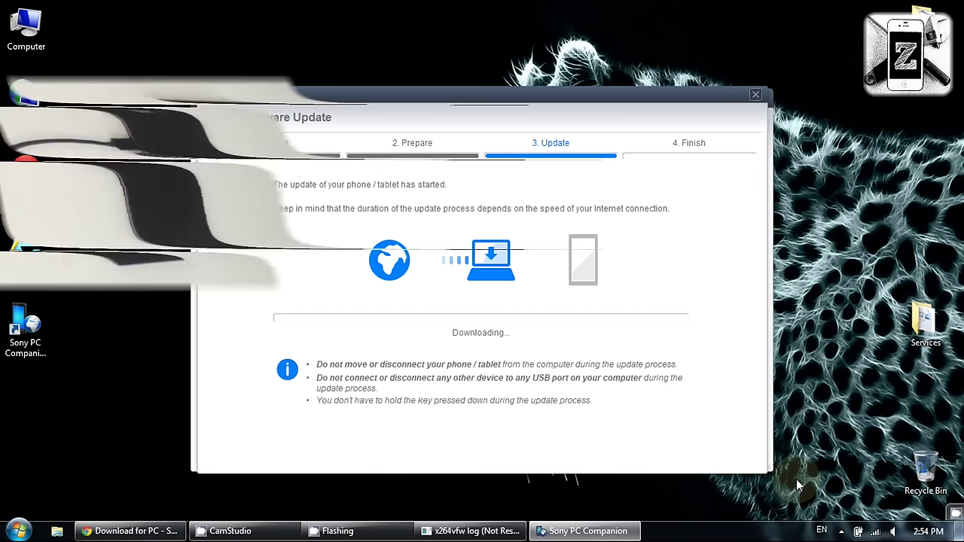
Step: Open Device Manager through the Run dialog and check the Universal Serial Bus controllers for the SOMC Flash Device
click(136, 473)
key(super+r)
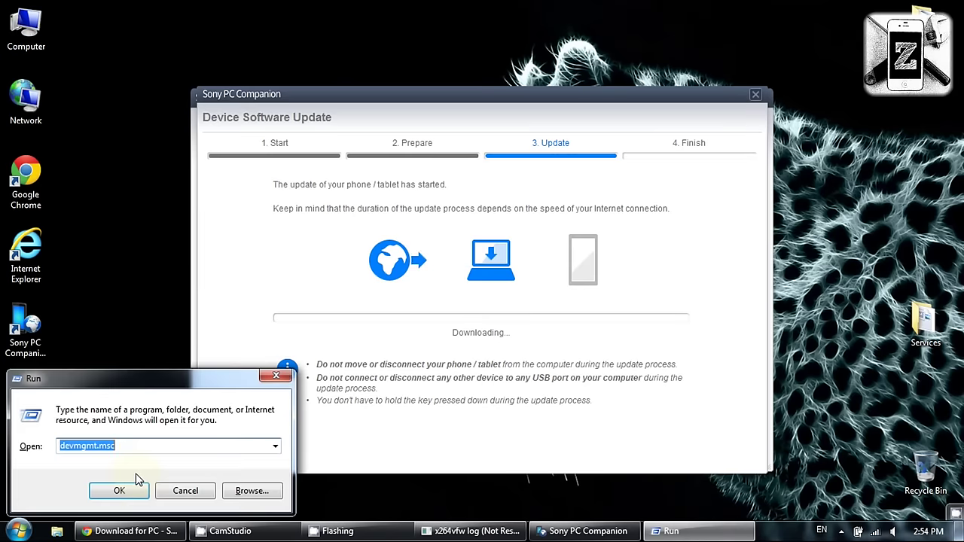
text(dev)
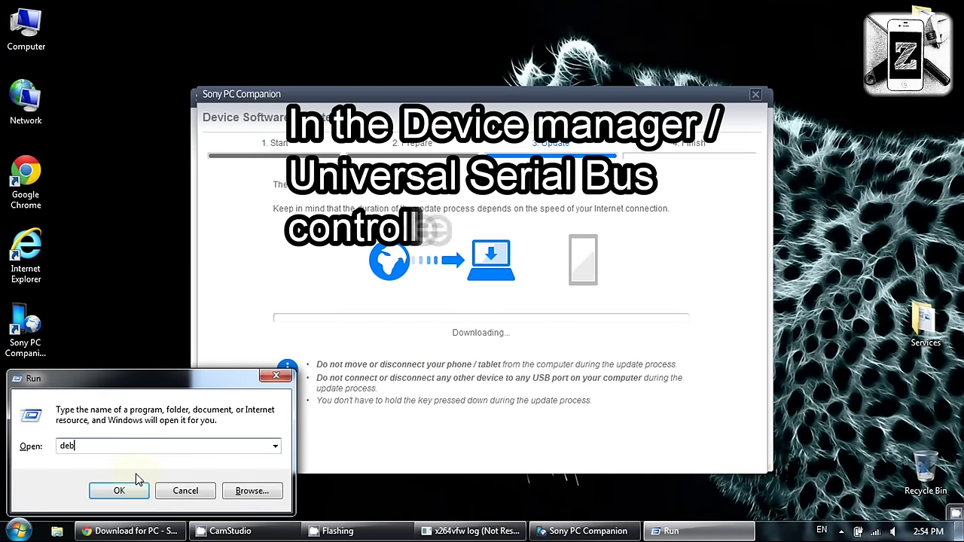
key(Down)
key(Return)
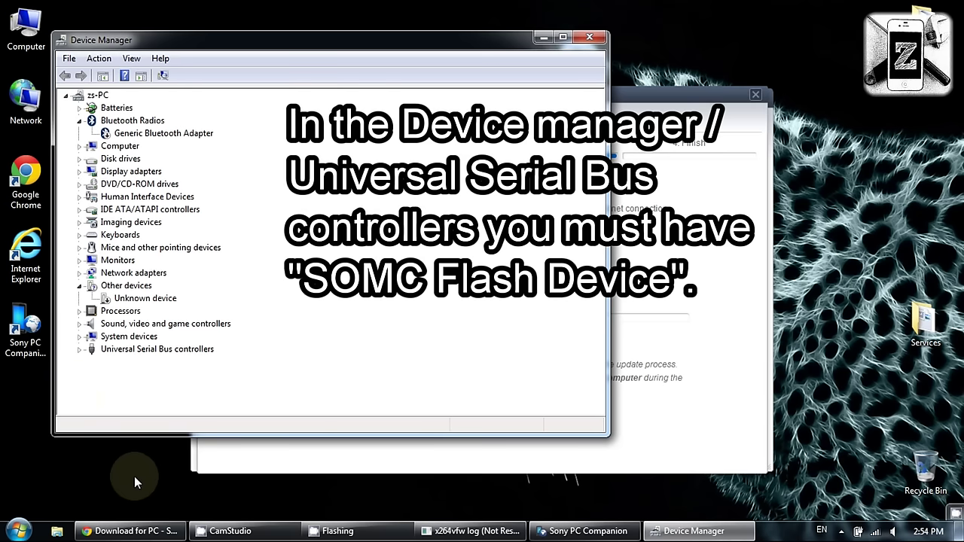
click(79, 349)
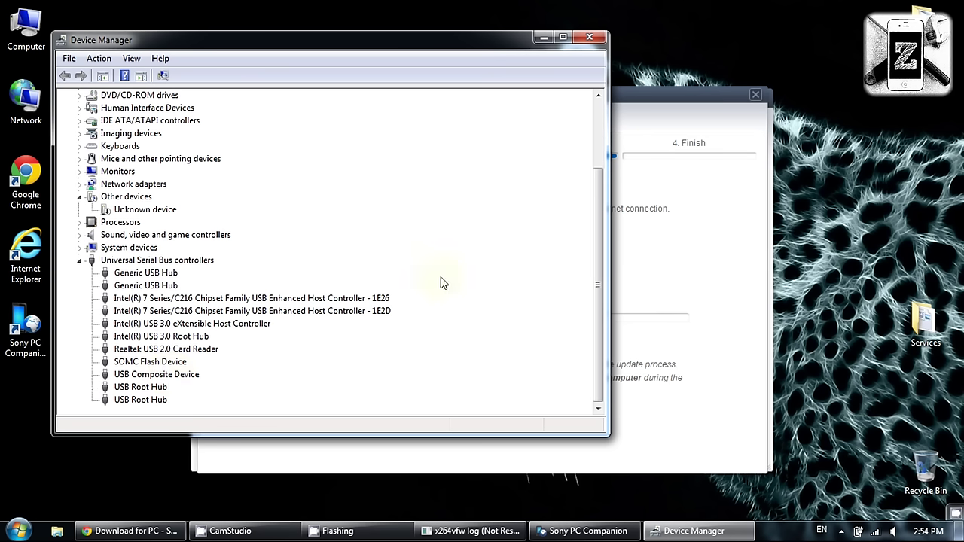
Step: Return to the Device Software Update wizard and advance past the phone restart instructions to its final page
click(644, 103)
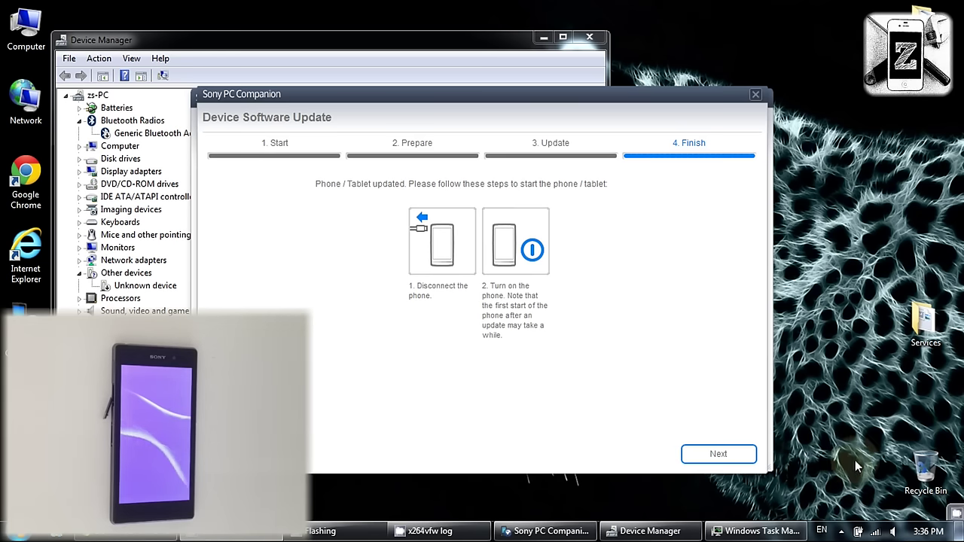
click(730, 451)
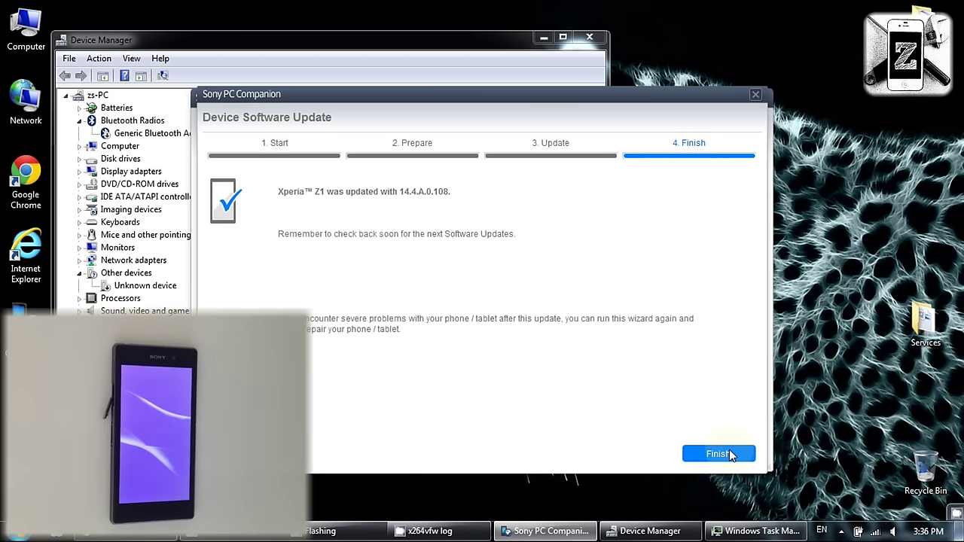